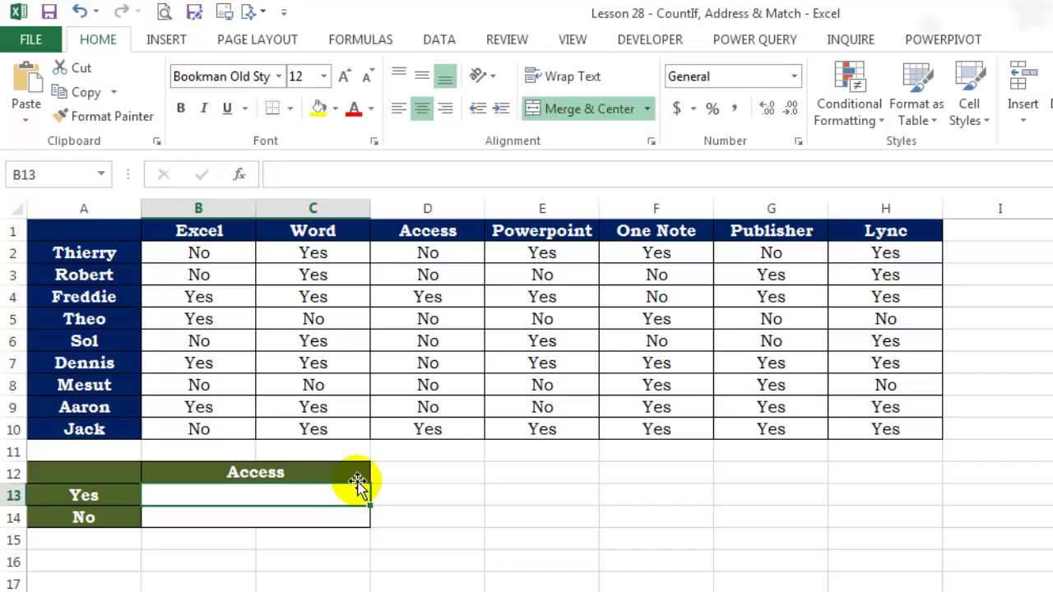
# Check the B12 software drop-down, keeping Access selected, then select B13
pyautogui.click(357, 473)
pyautogui.click(380, 476)
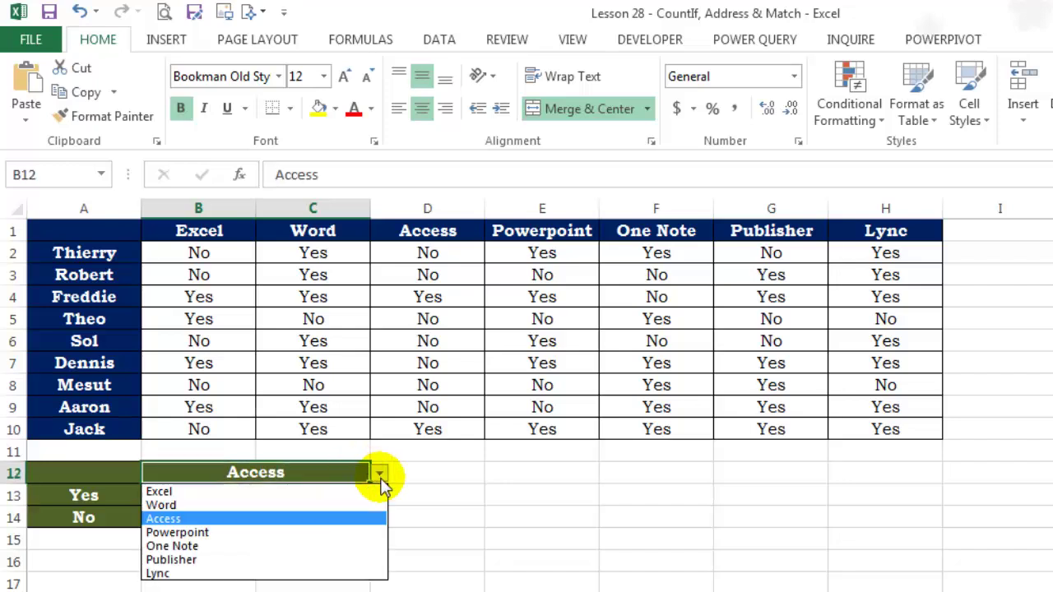
pyautogui.click(382, 481)
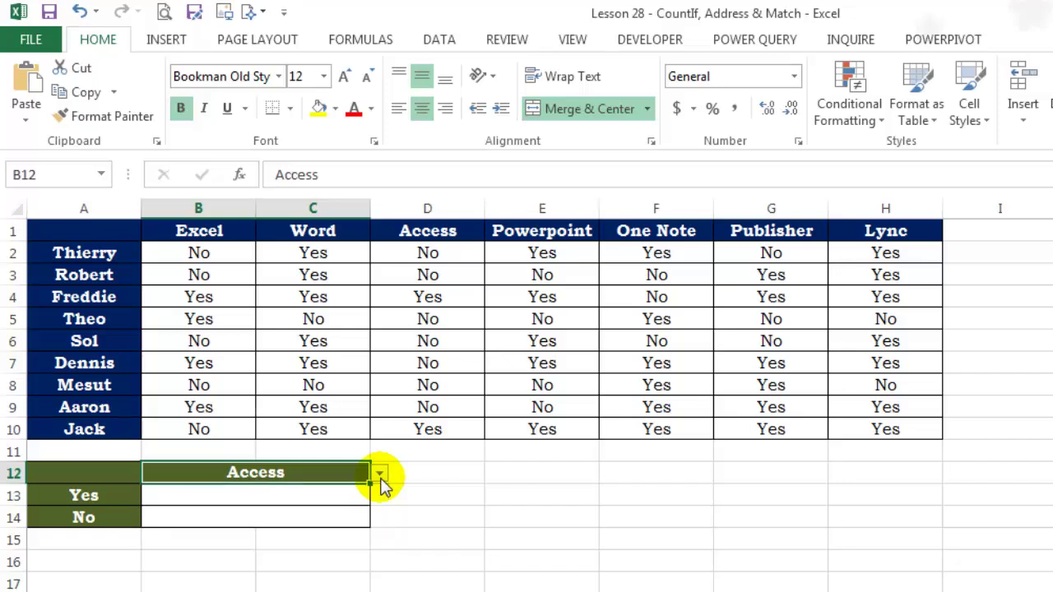
pyautogui.click(344, 497)
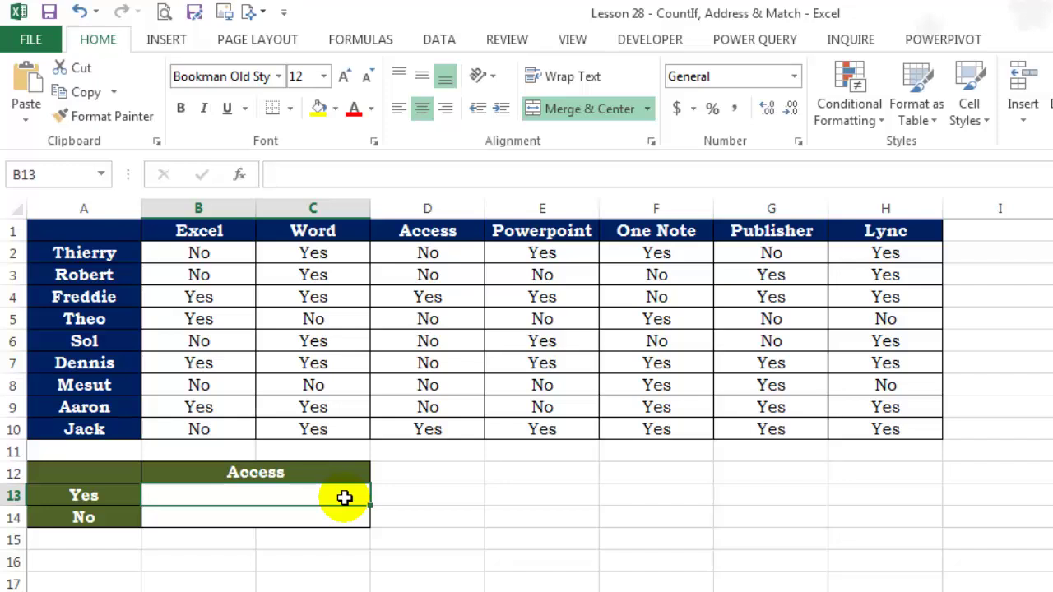
# Enter =COUNTIF($D$2:$D$10,A13) in B13 to count the Yes answers for Access
pyautogui.write('=cou')
pyautogui.press('Down')
pyautogui.press('Down')
pyautogui.press('Down')
pyautogui.press('Tab')
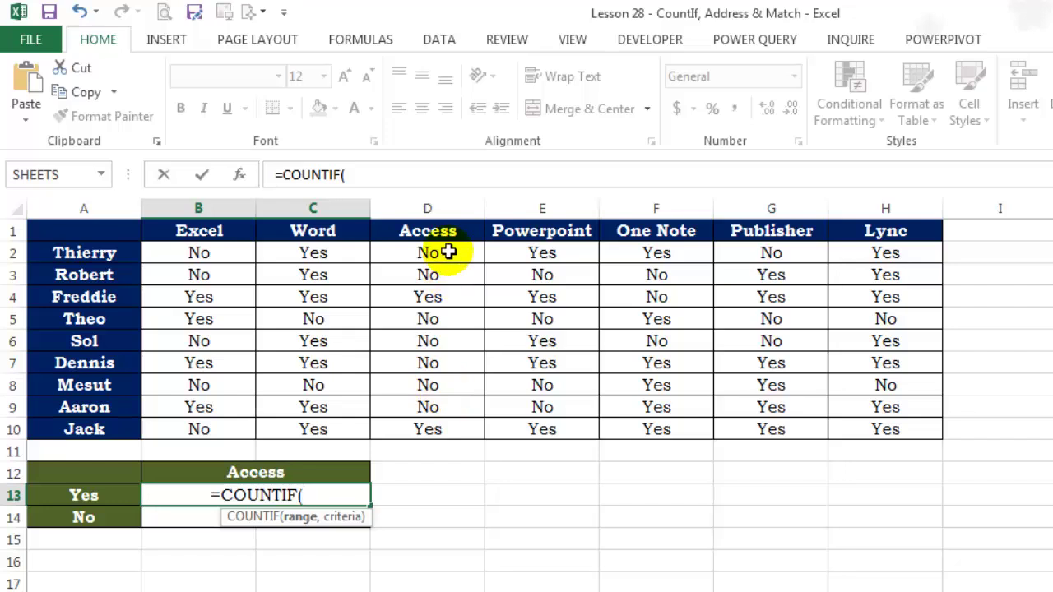
pyautogui.click(447, 252)
pyautogui.hotkey('ctrl', 'shift', 'Down')
pyautogui.press('F4')
pyautogui.write(',')
pyautogui.click(119, 495)
pyautogui.hotkey('ctrl', 'Return')
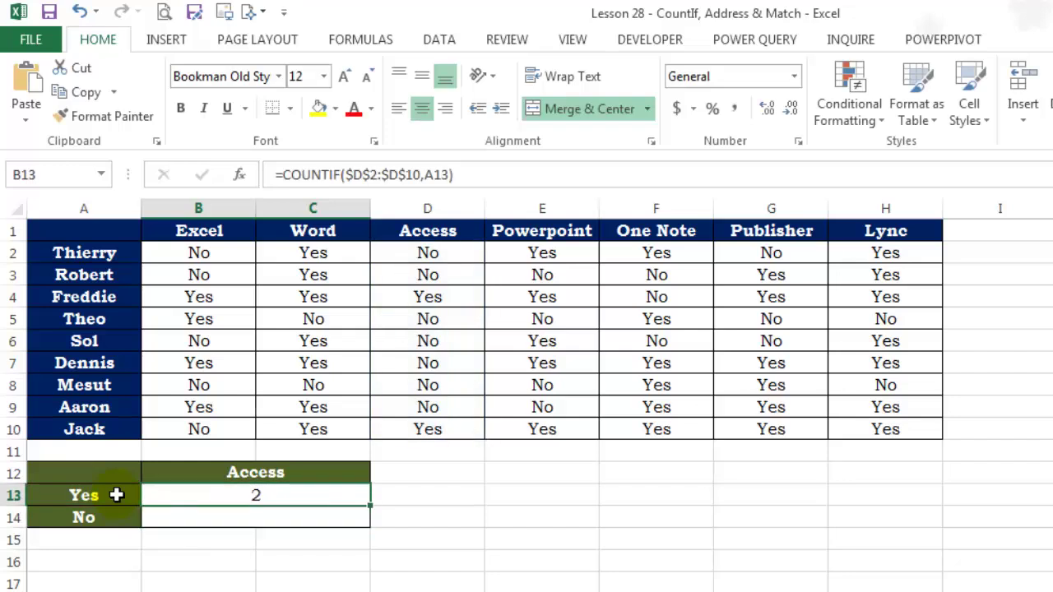
# Try Excel in the B12 drop-down, then undo back to Access
pyautogui.click(340, 498)
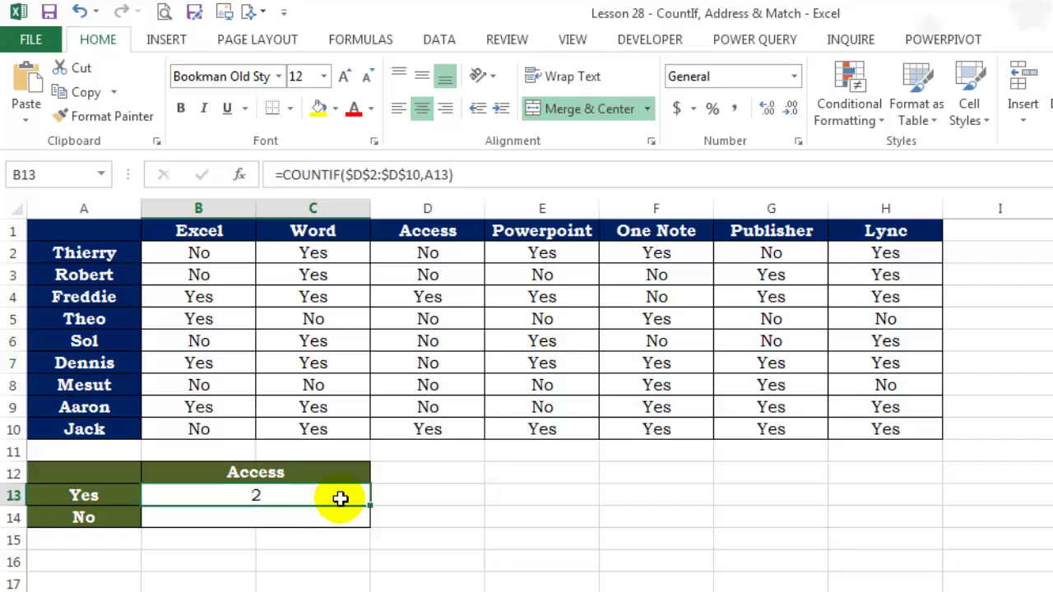
pyautogui.click(366, 476)
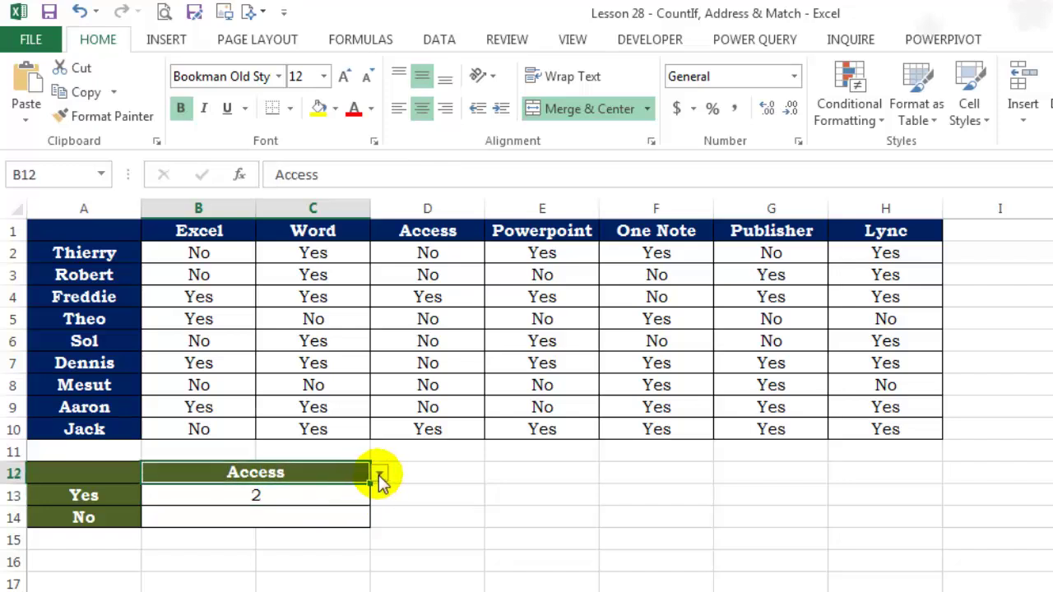
pyautogui.click(380, 477)
pyautogui.press('Up')
pyautogui.press('Up')
pyautogui.press('Return')
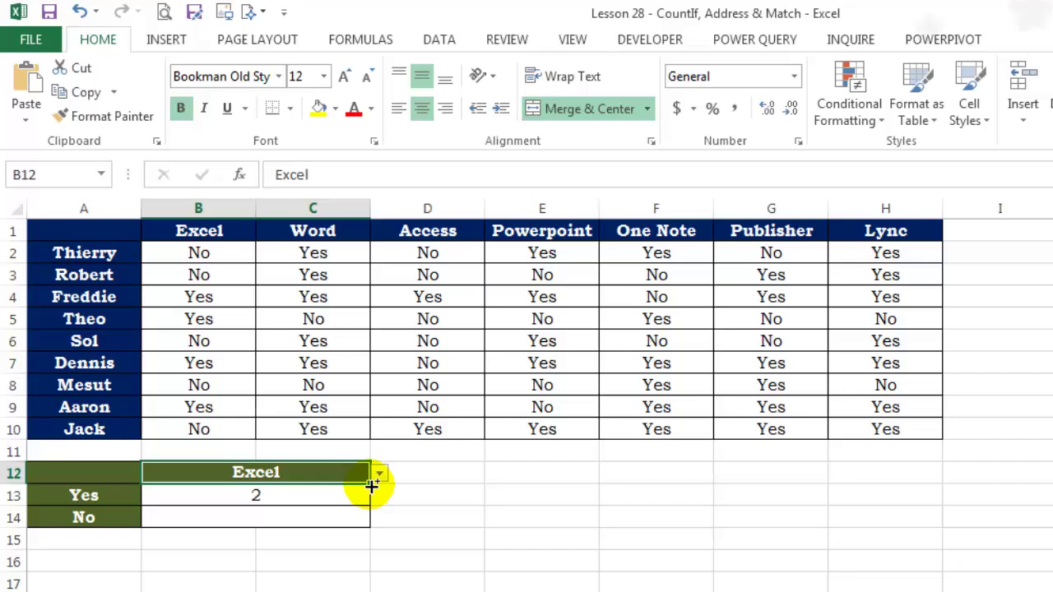
pyautogui.hotkey('ctrl', 'z')
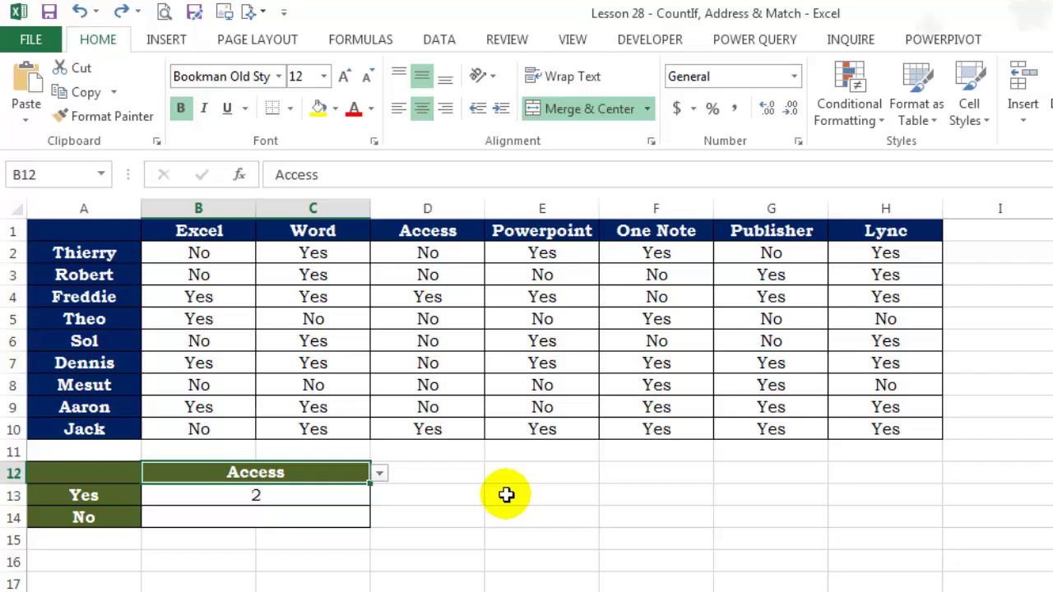
pyautogui.click(506, 495)
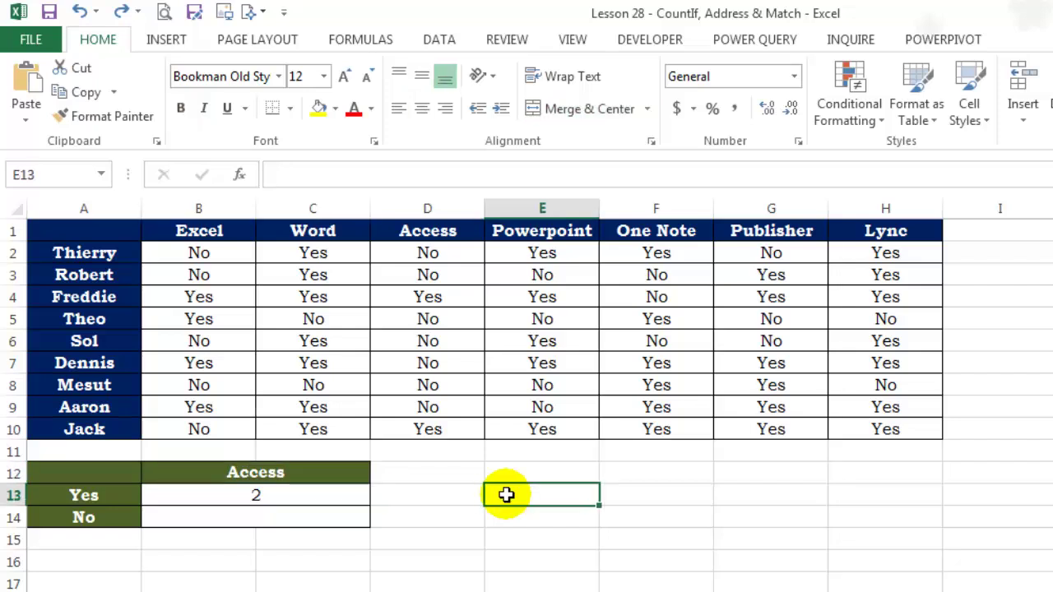
pyautogui.click(364, 496)
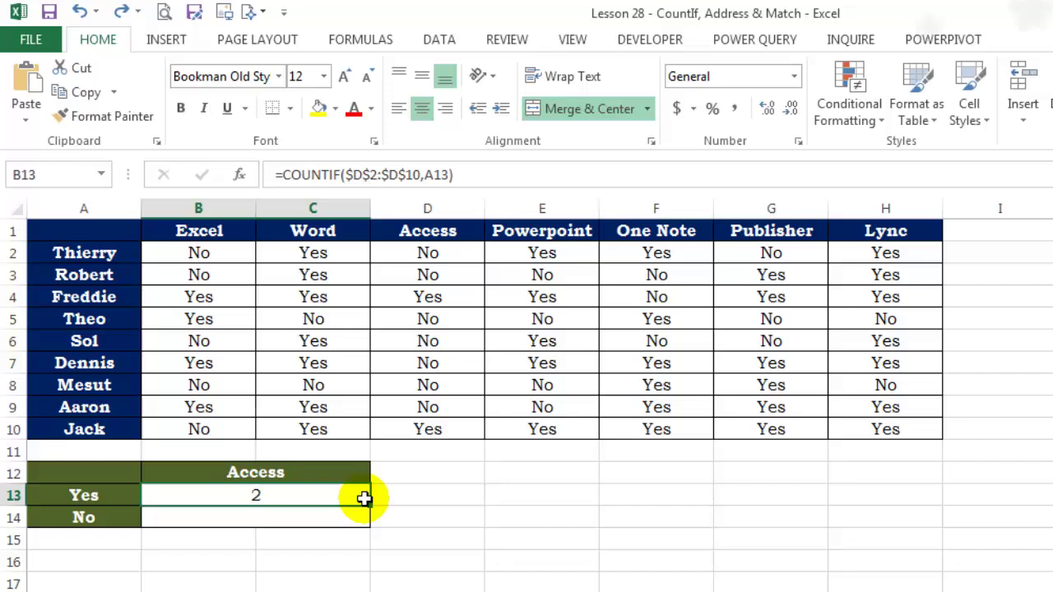
pyautogui.click(354, 175)
pyautogui.click(359, 211)
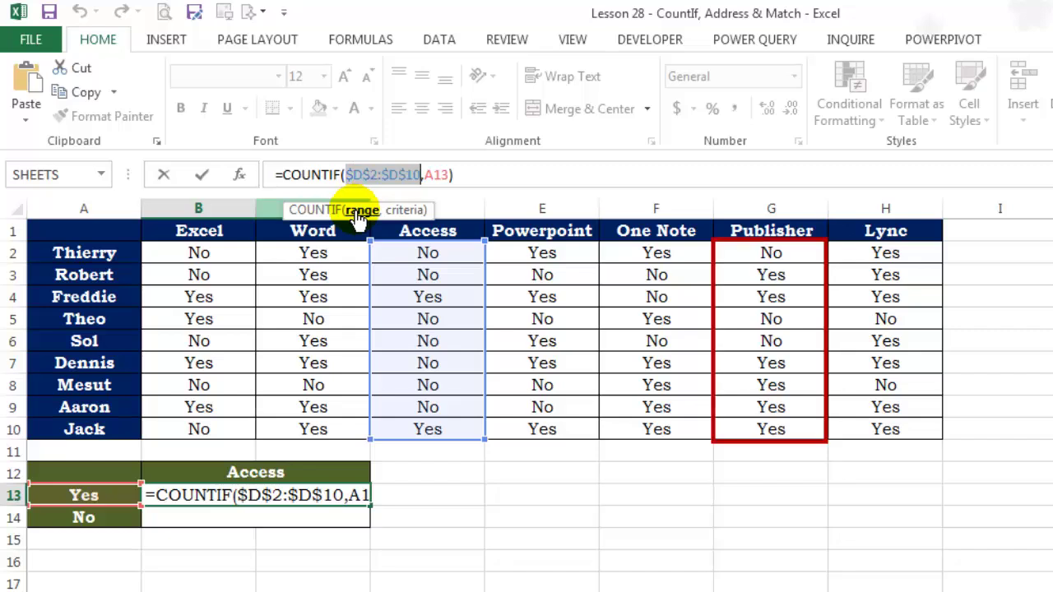
pyautogui.hotkey('ctrl', 'Return')
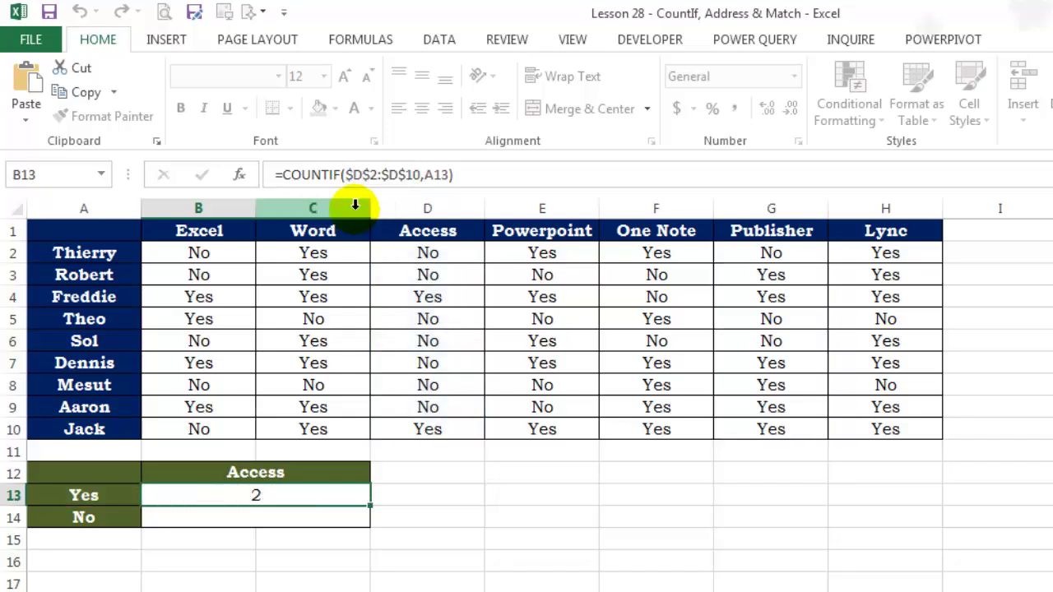
pyautogui.click(518, 495)
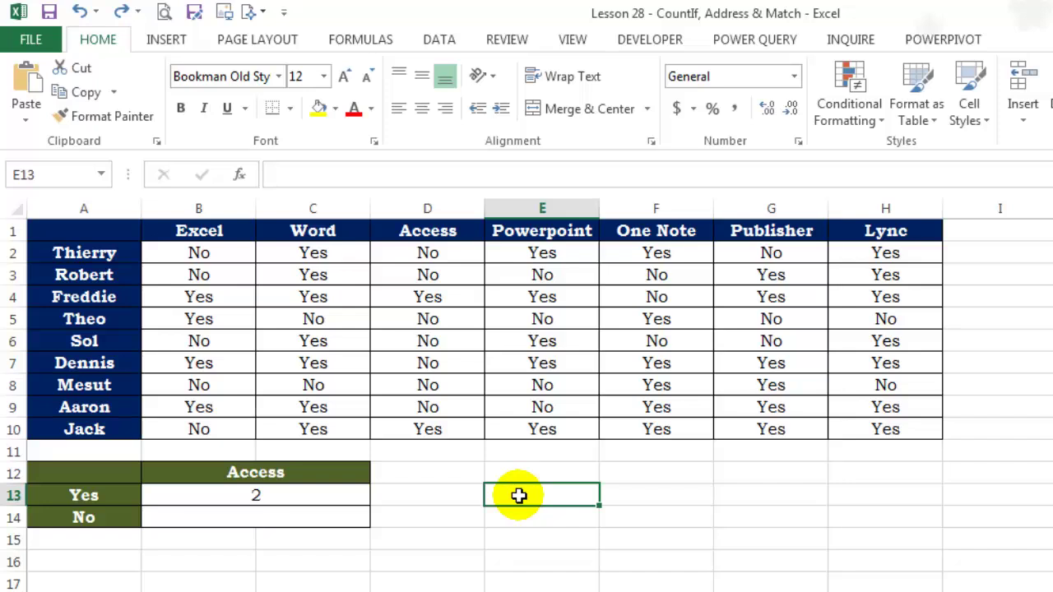
# Start E13's formula as =ADDRESS(2,MATCH($B$12, using the chosen software as lookup value
pyautogui.write('=add')
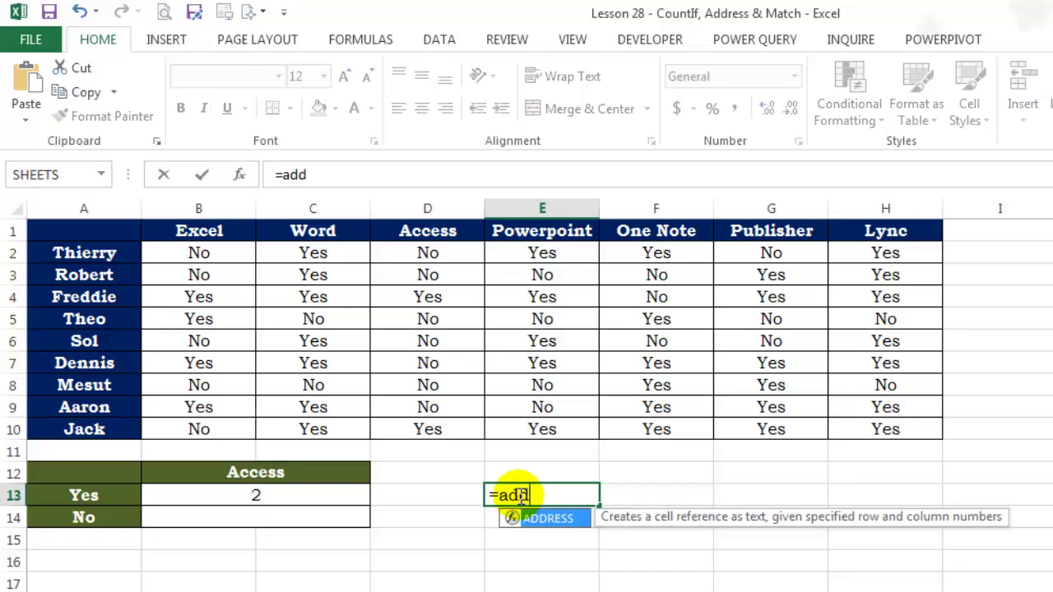
pyautogui.press('Tab')
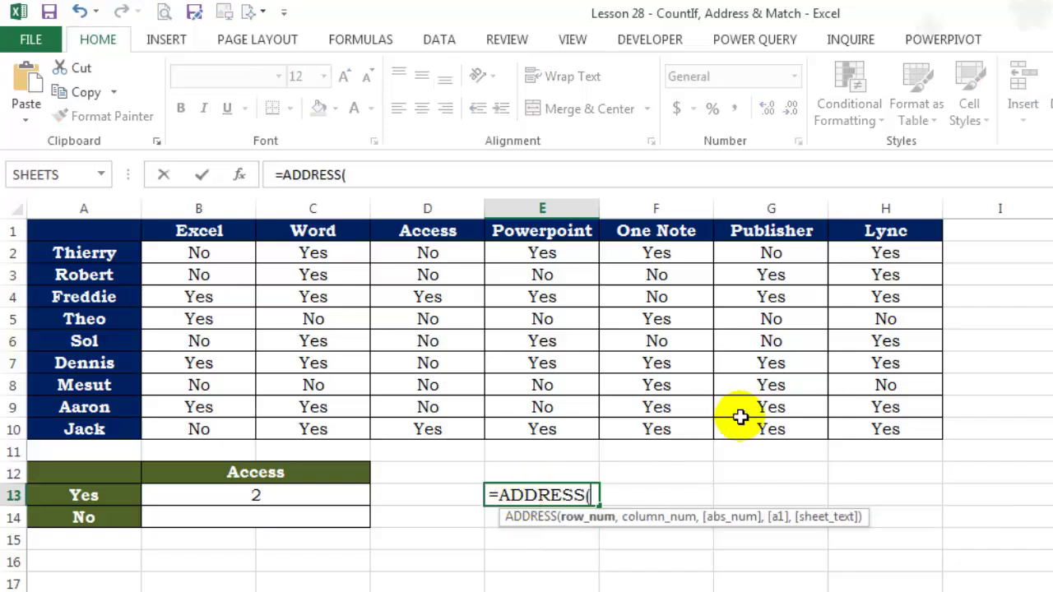
pyautogui.write('2,')
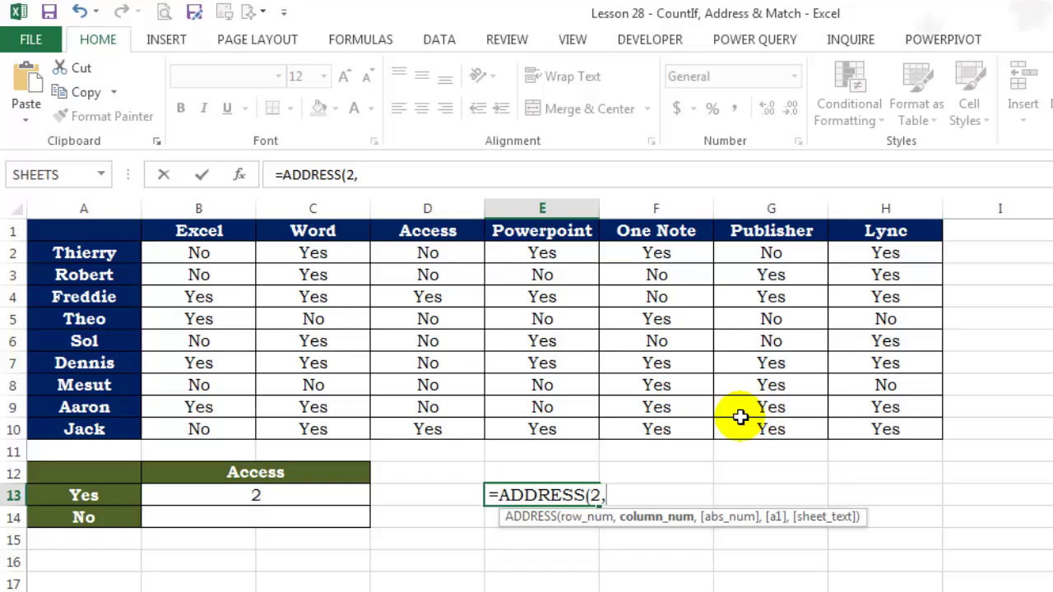
pyautogui.write('mat')
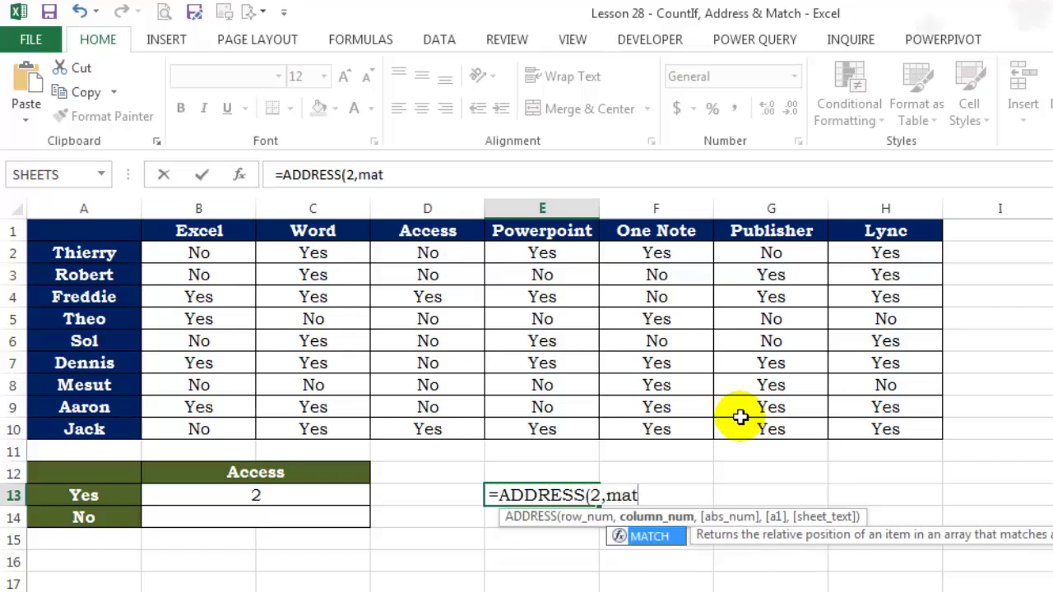
pyautogui.press('Tab')
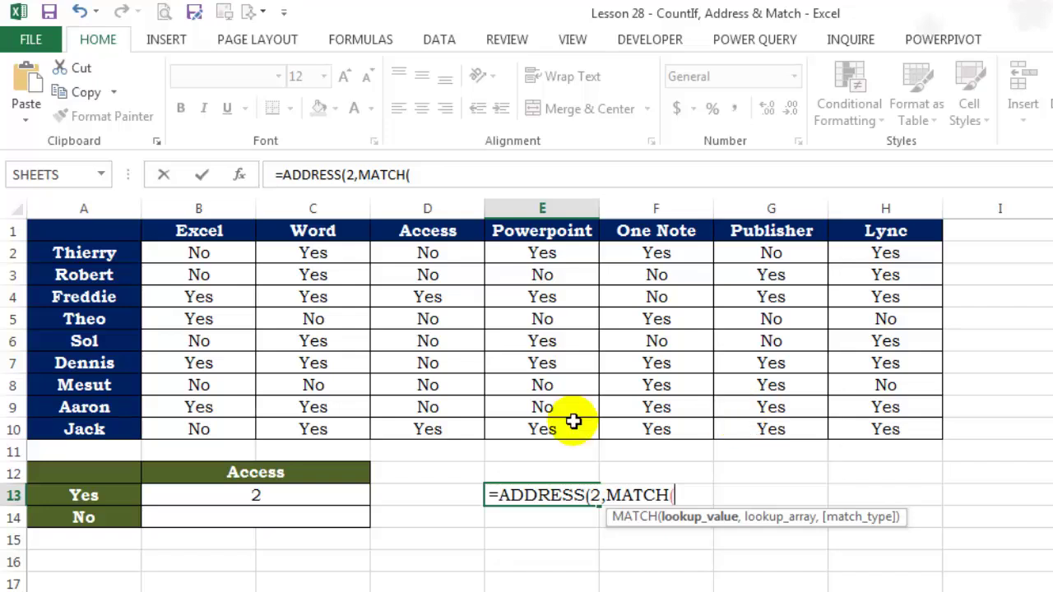
pyautogui.click(305, 472)
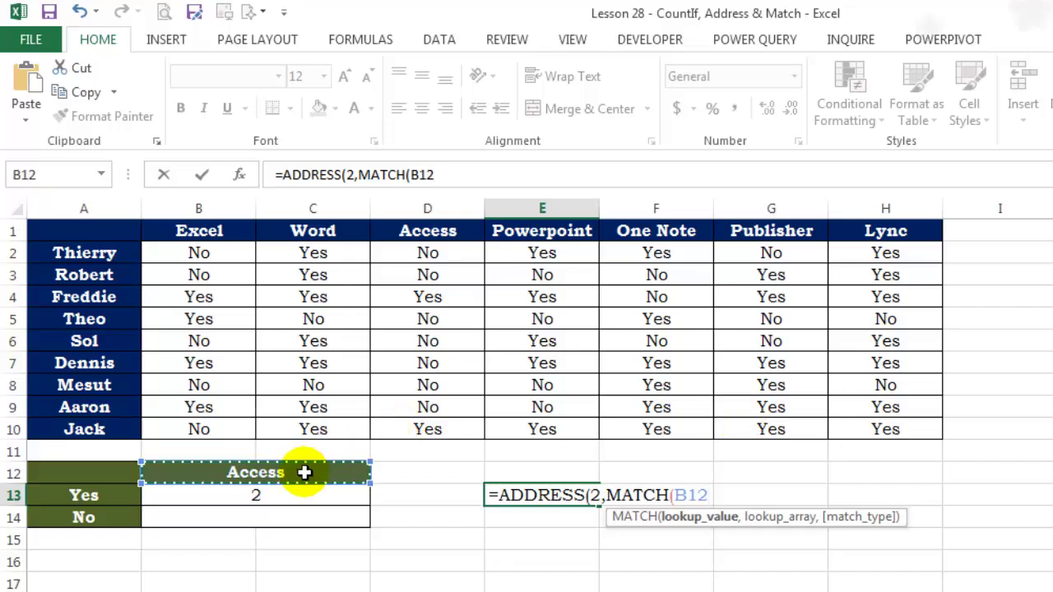
pyautogui.press('F4')
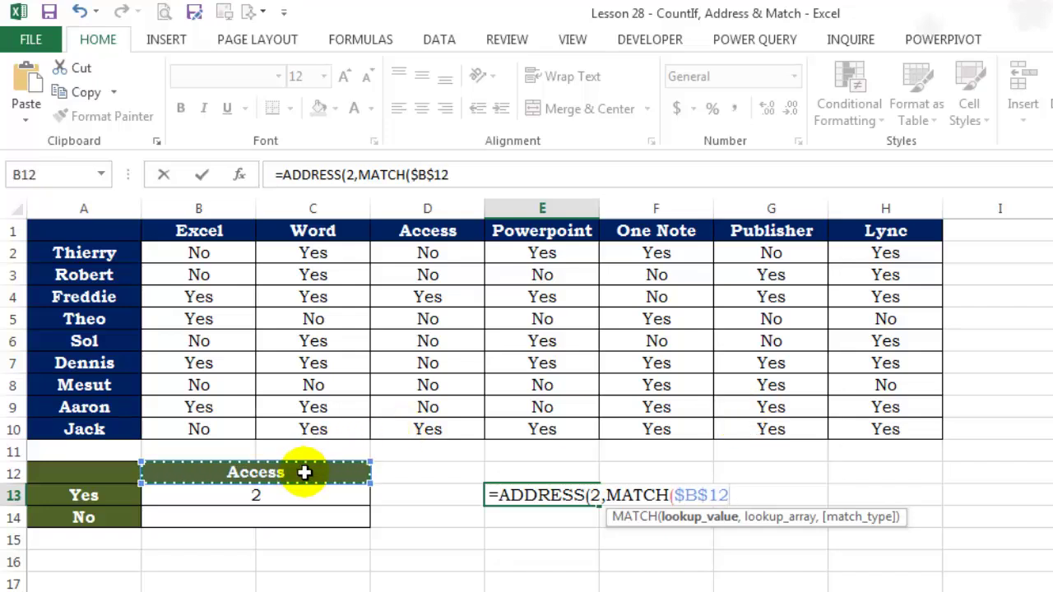
pyautogui.write(',')
# Complete it with the header range $A$1:$H$1 and match type 0, returning $D$2
pyautogui.click(69, 227)
pyautogui.hotkey('shift', 'Right')
pyautogui.hotkey('ctrl', 'shift', 'Right')
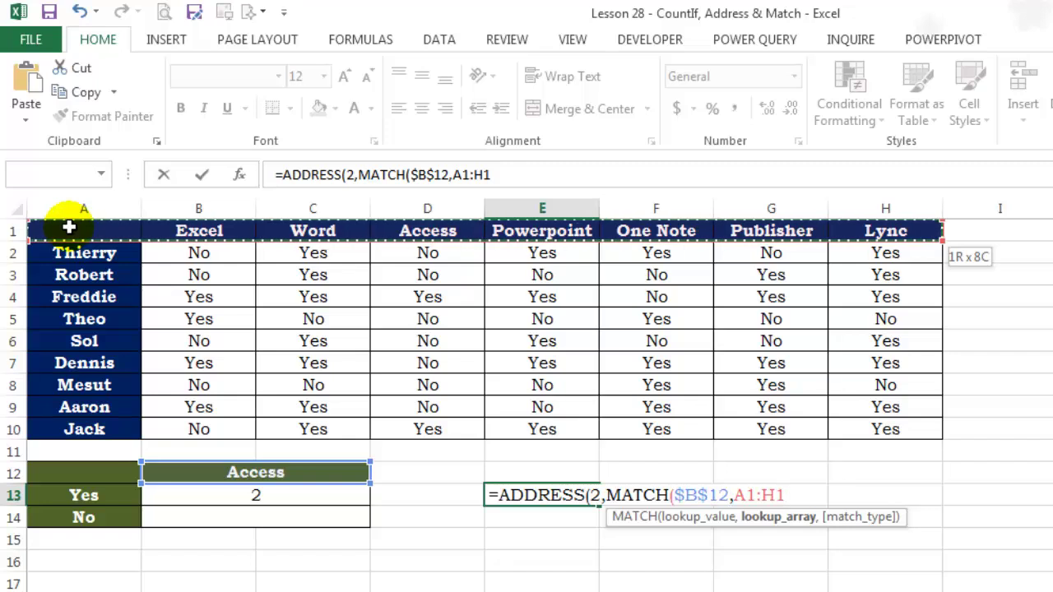
pyautogui.press('F4')
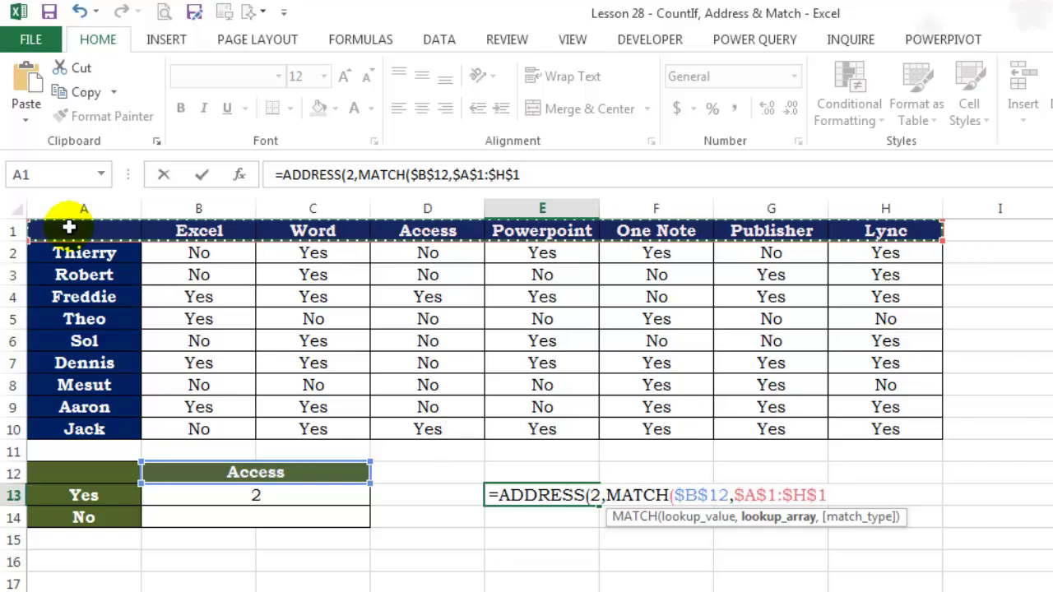
pyautogui.write(',)')
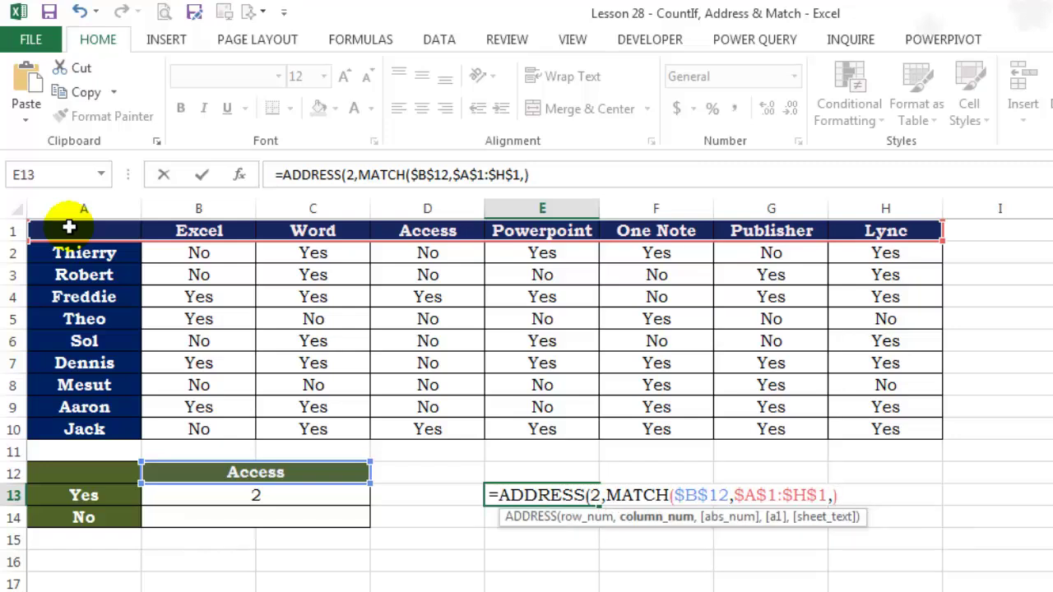
pyautogui.press('Left')
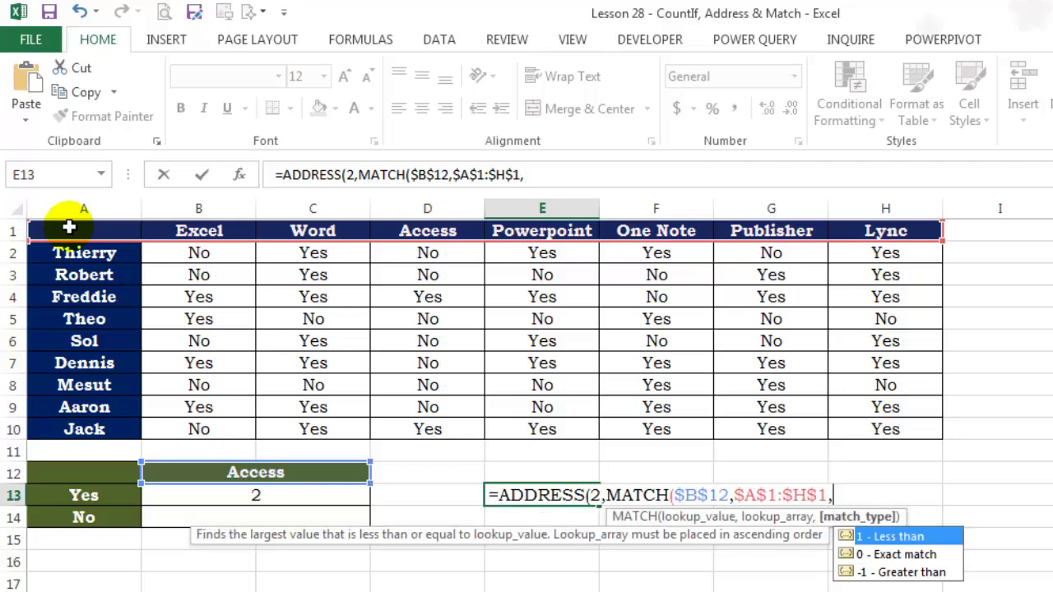
pyautogui.write('0)')
pyautogui.hotkey('ctrl', 'Return')
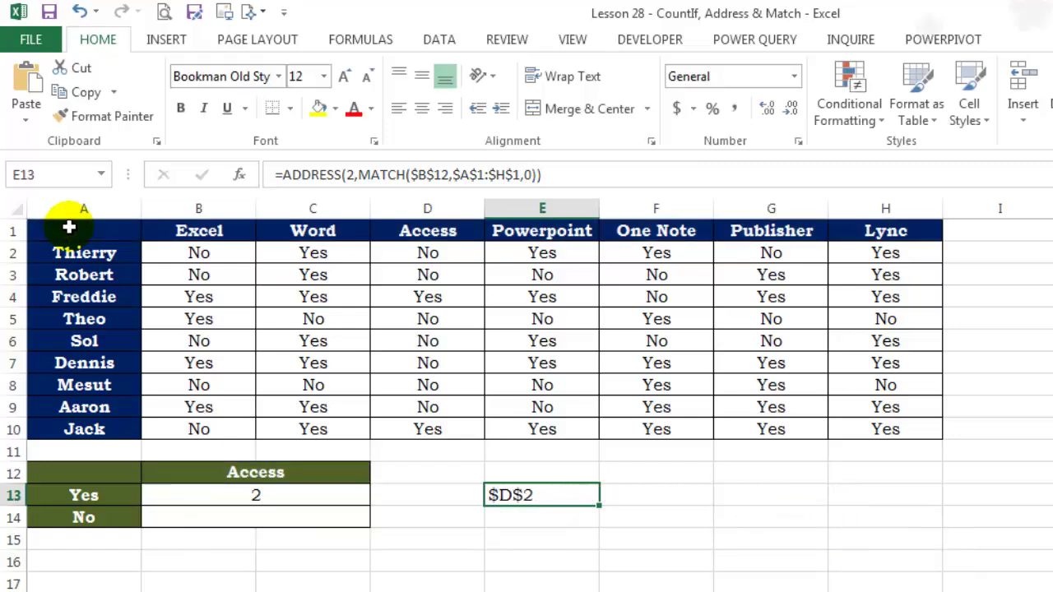
pyautogui.click(234, 494)
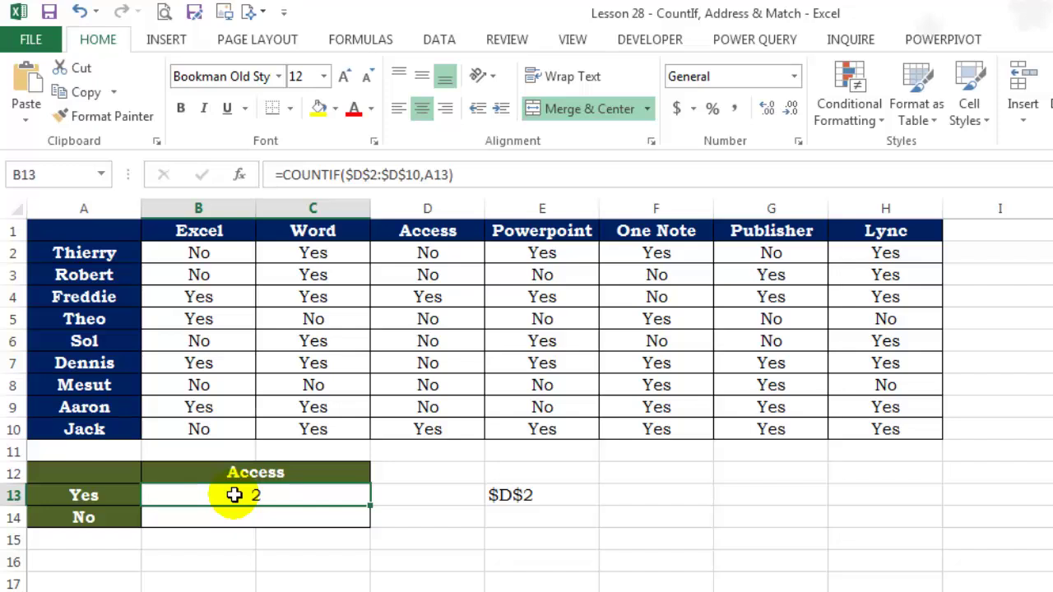
# Copy the ADDRESS expression from E13's formula, leaving the formula unchanged
pyautogui.click(507, 492)
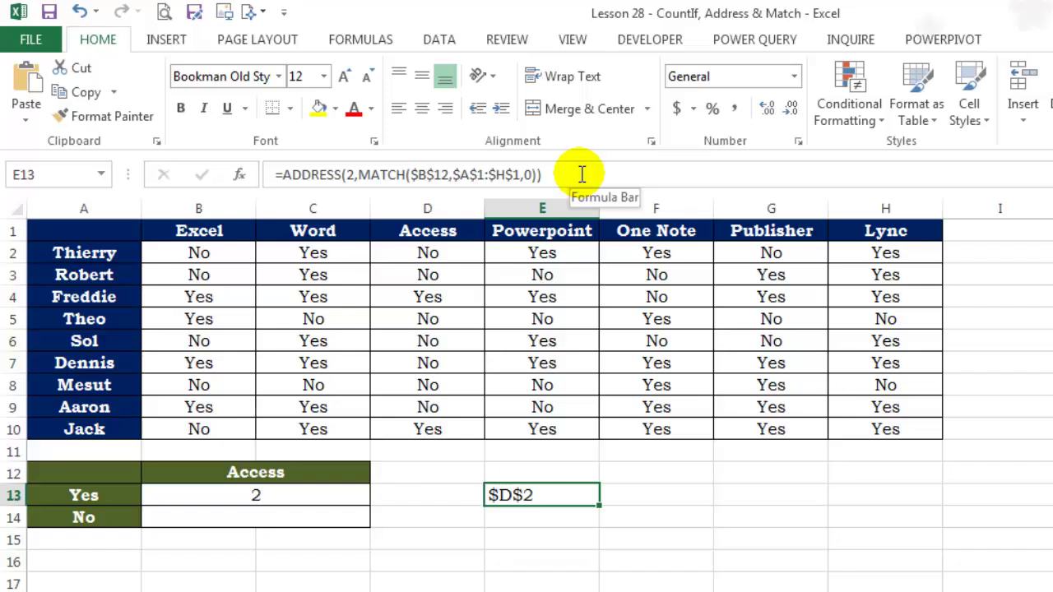
pyautogui.click(541, 175)
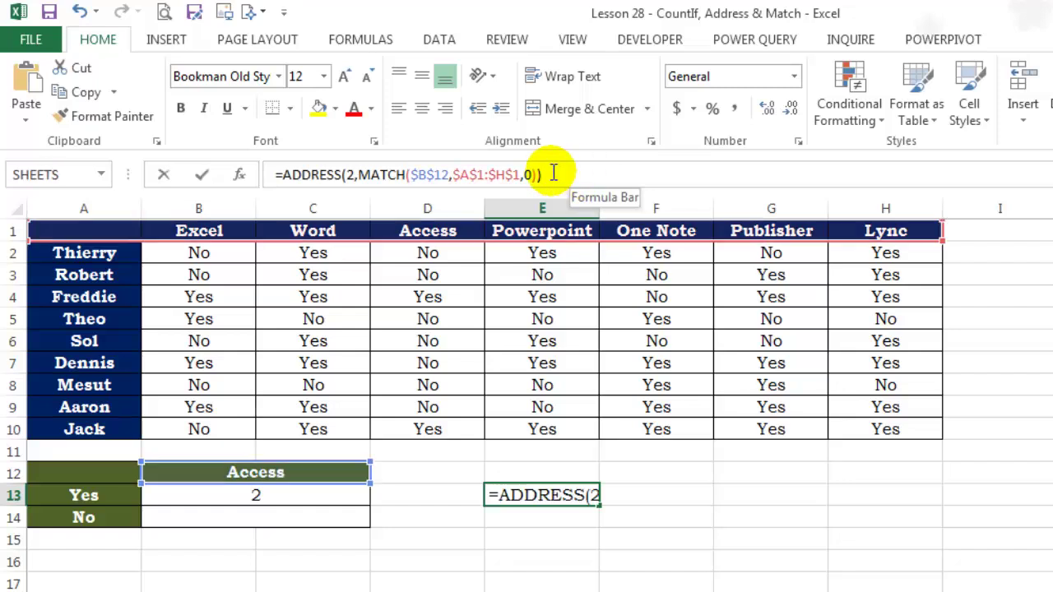
pyautogui.moveTo(540, 176); pyautogui.dragTo(284, 170)
pyautogui.press('Escape')
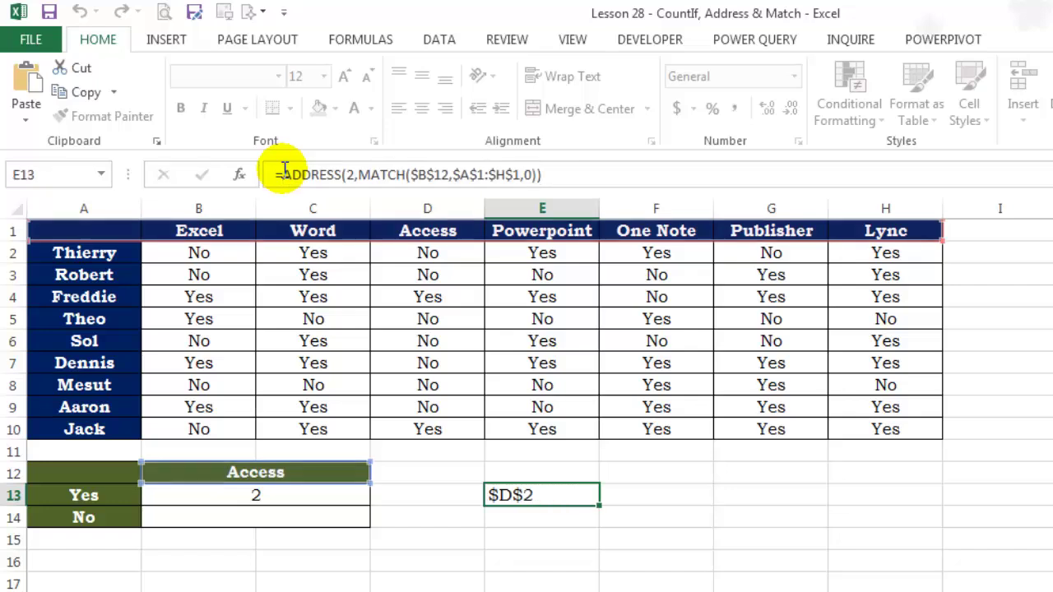
# Append &":"& and a second ADDRESS copy with row 10, returning $D$2:$D$10
pyautogui.click(574, 176)
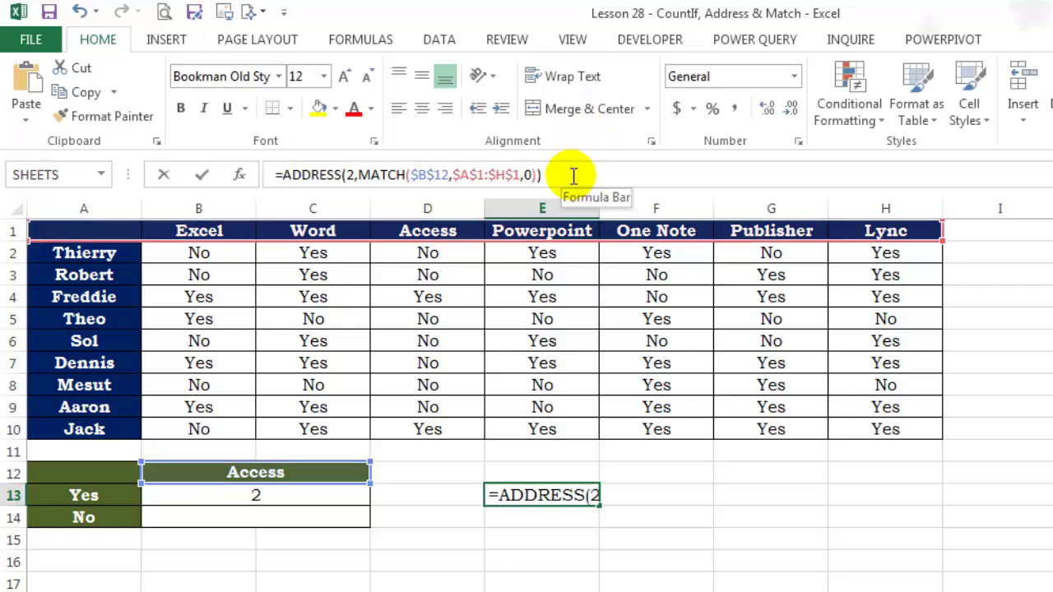
pyautogui.write('&')
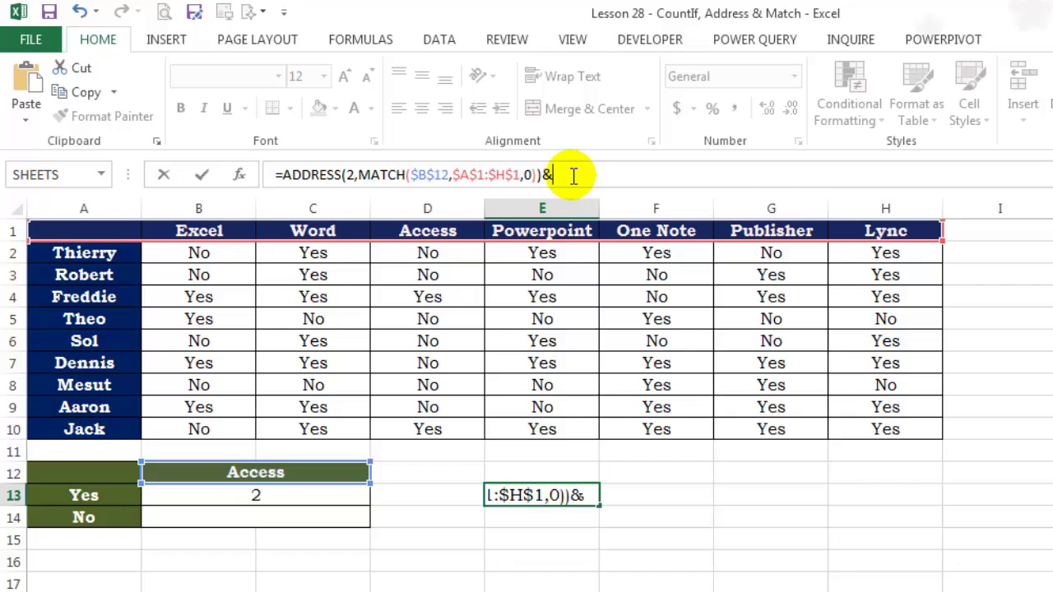
pyautogui.write('":"')
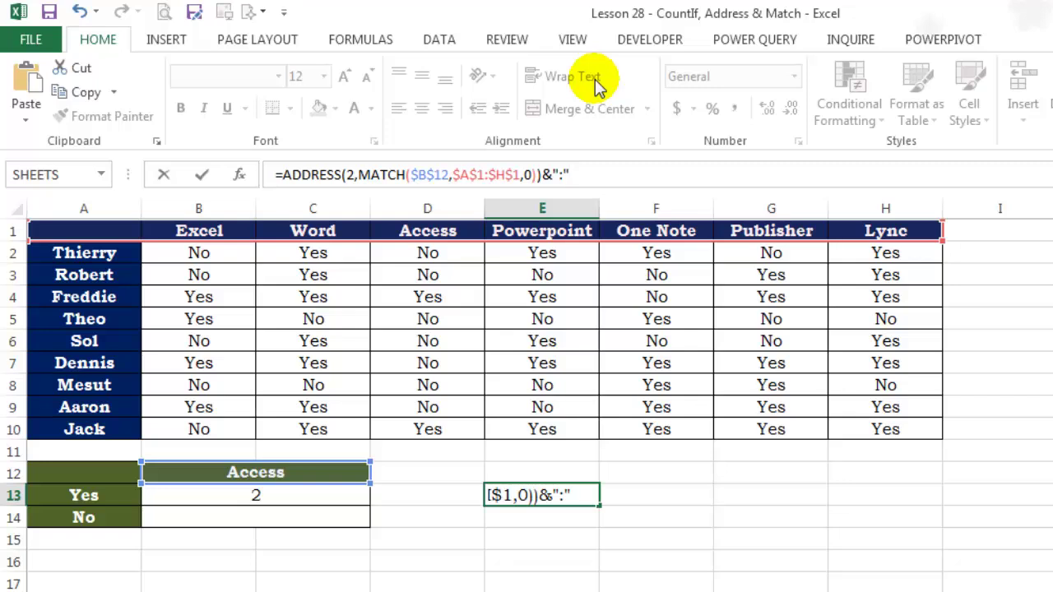
pyautogui.write('&')
pyautogui.hotkey('ctrl', 'v')
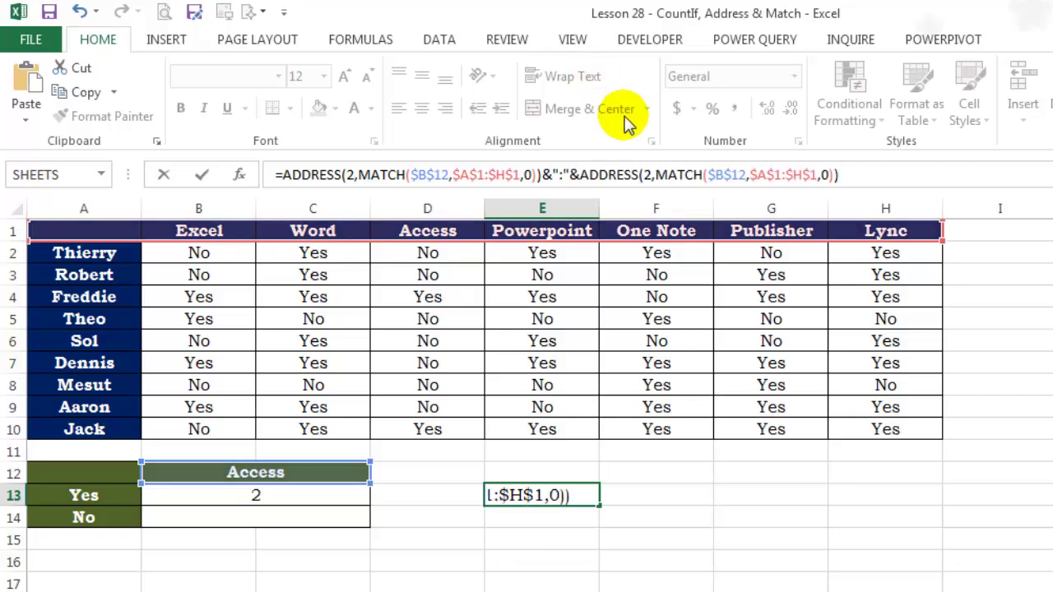
pyautogui.click(643, 175)
pyautogui.hotkey('shift', 'Right')
pyautogui.write('10')
pyautogui.hotkey('ctrl', 'Return')
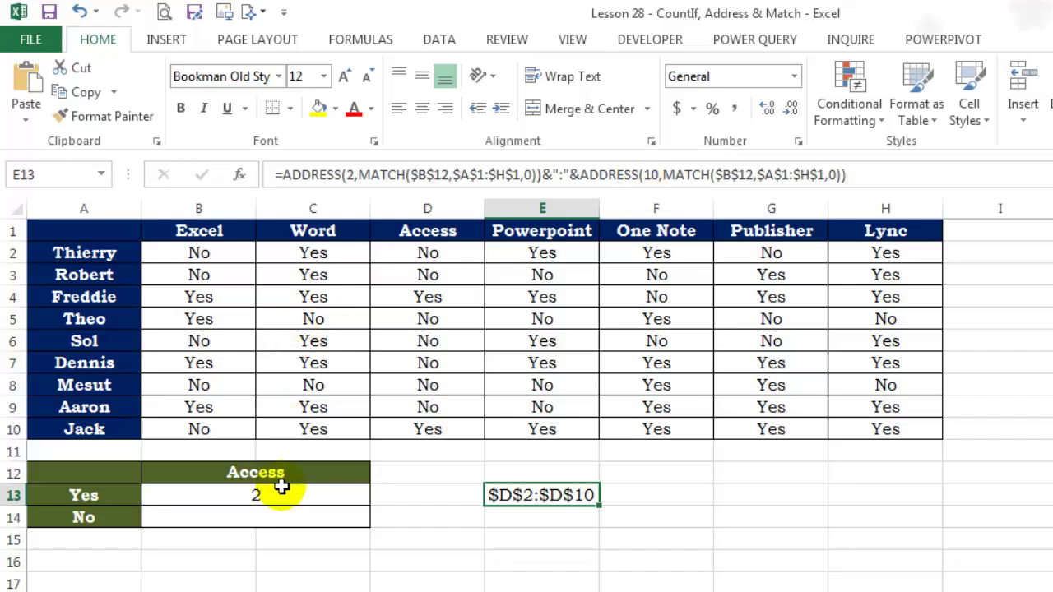
pyautogui.click(281, 487)
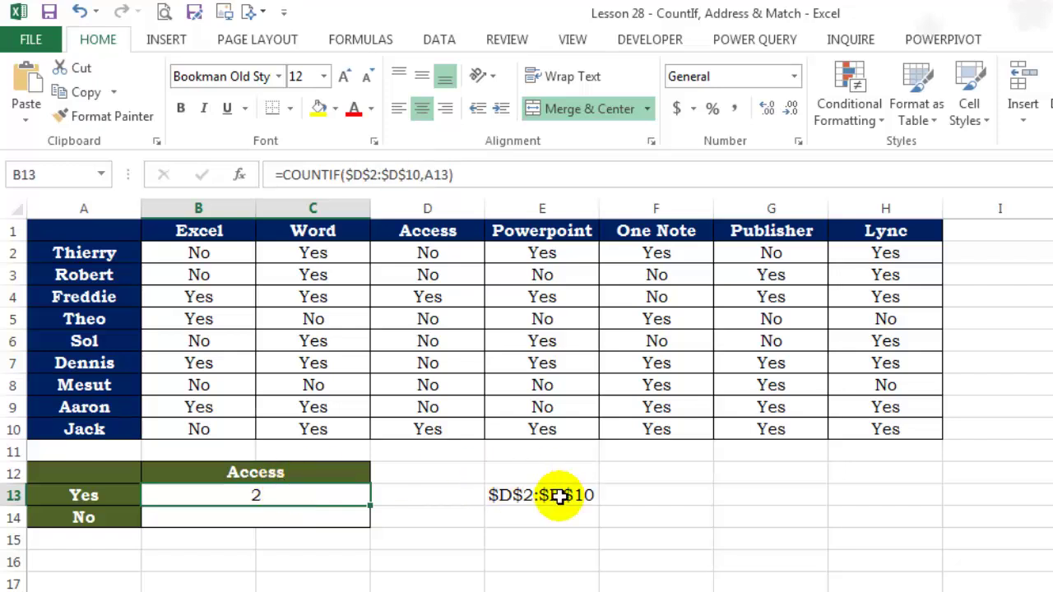
pyautogui.click(558, 496)
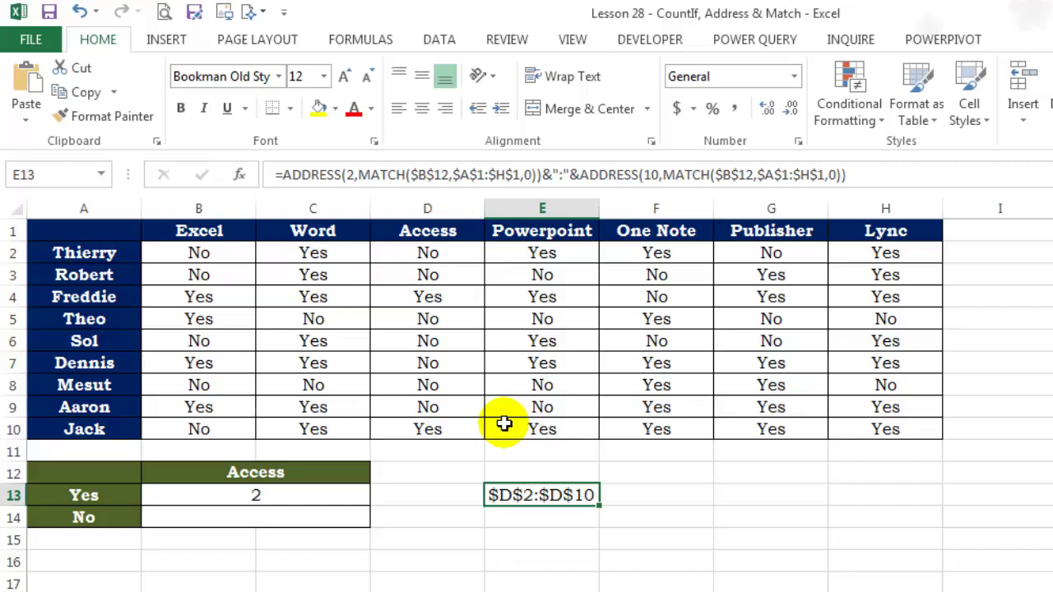
# Wrap E13's range formula in INDIRECT( … ), producing #VALUE!
pyautogui.click(280, 174)
pyautogui.write('indi')
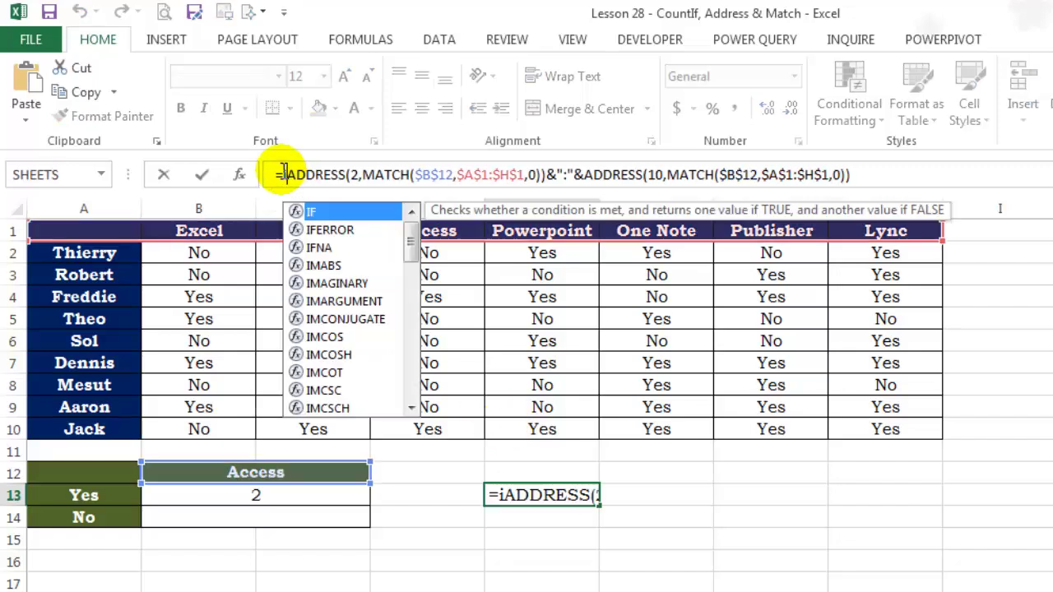
pyautogui.press('Tab')
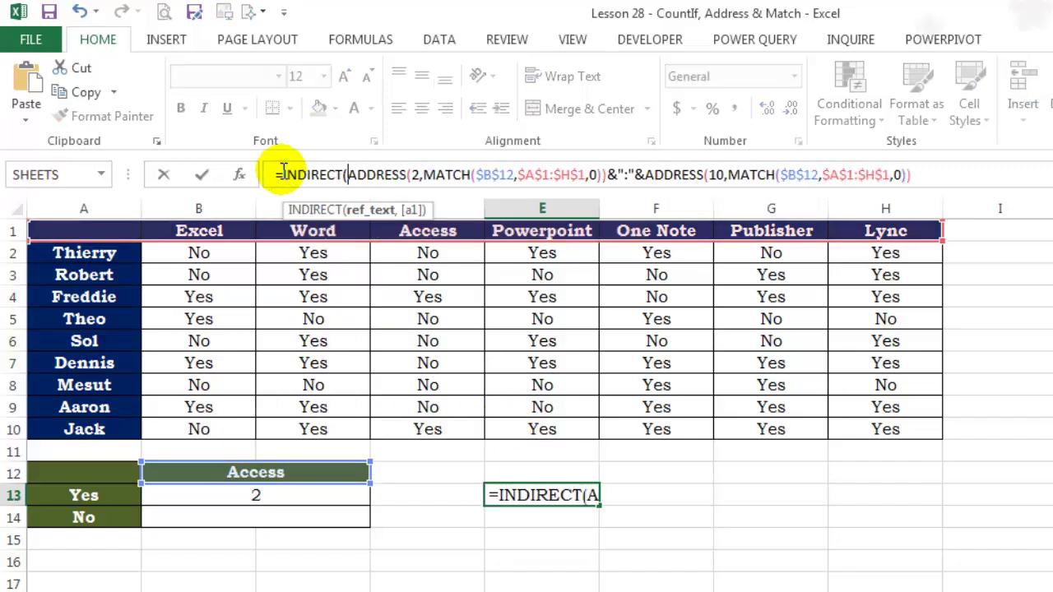
pyautogui.click(940, 171)
pyautogui.write(')')
pyautogui.press('Return')
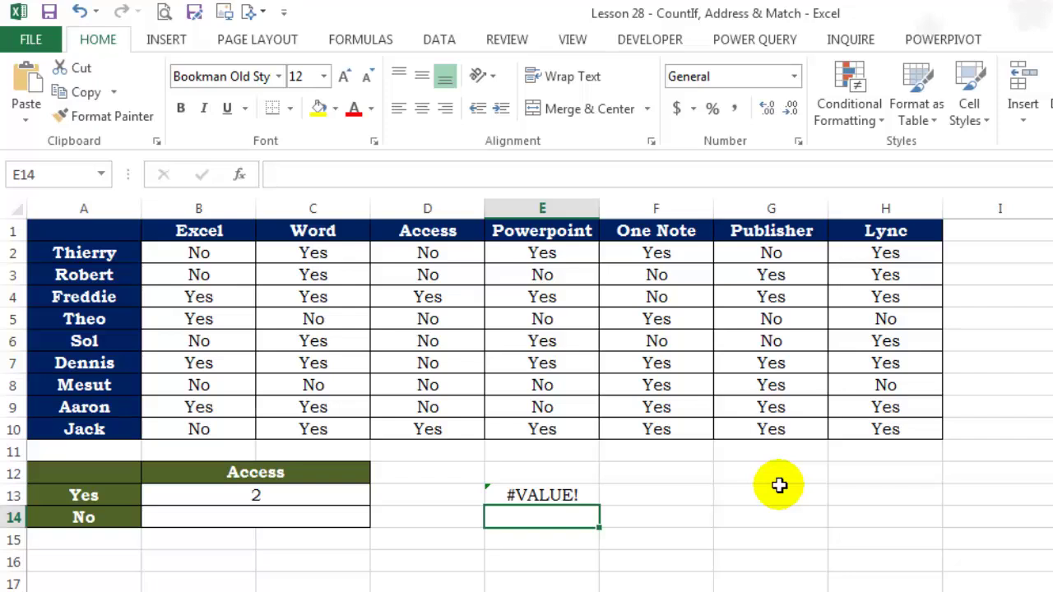
# Copy the INDIRECT expression from E13's formula without changing it
pyautogui.click(583, 494)
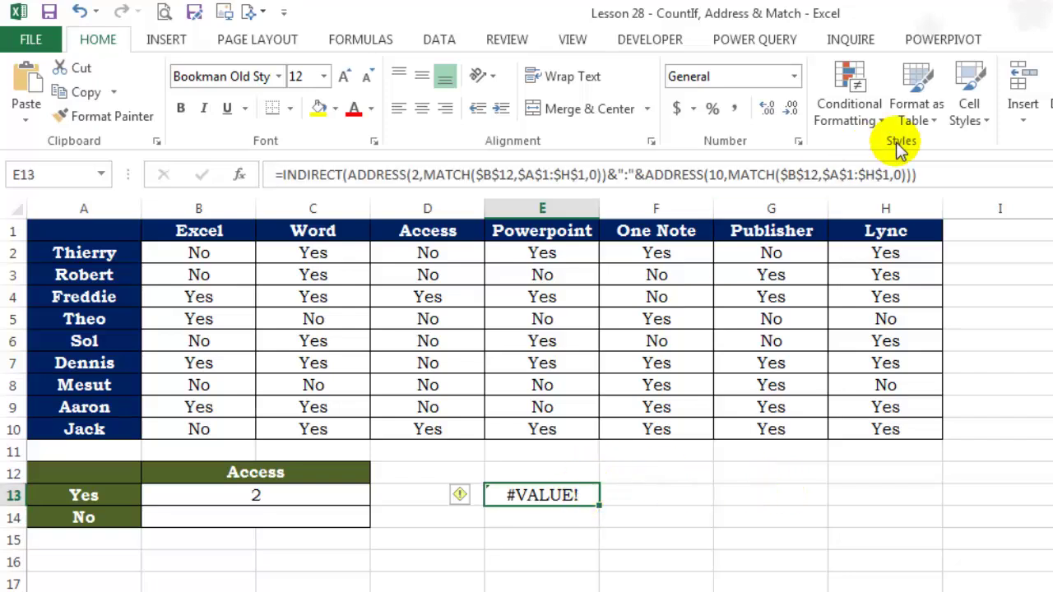
pyautogui.moveTo(938, 171); pyautogui.dragTo(279, 173)
pyautogui.hotkey('ctrl', 'c')
pyautogui.press('Escape')
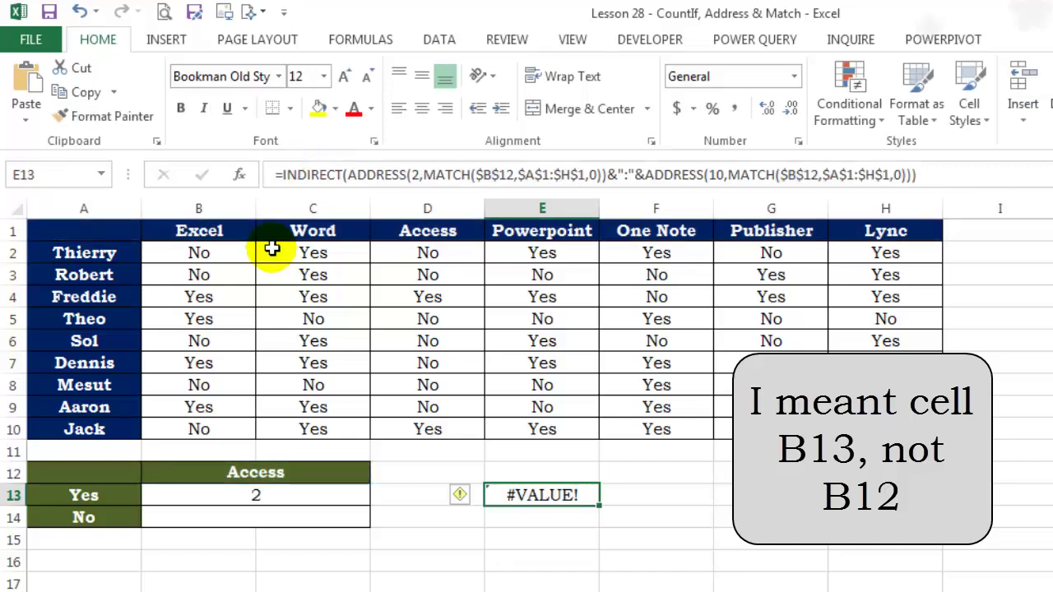
# Replace B13's COUNTIF range $D$2:$D$10 with the pasted INDIRECT expression
pyautogui.click(256, 496)
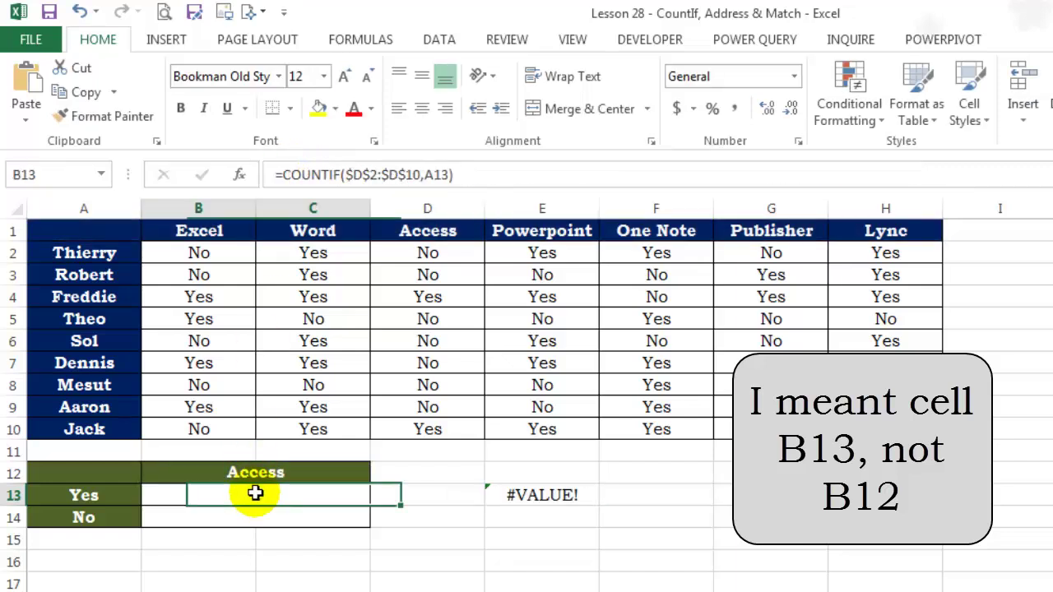
pyautogui.click(371, 174)
pyautogui.click(362, 210)
pyautogui.hotkey('ctrl', 'v')
pyautogui.hotkey('ctrl', 'Return')
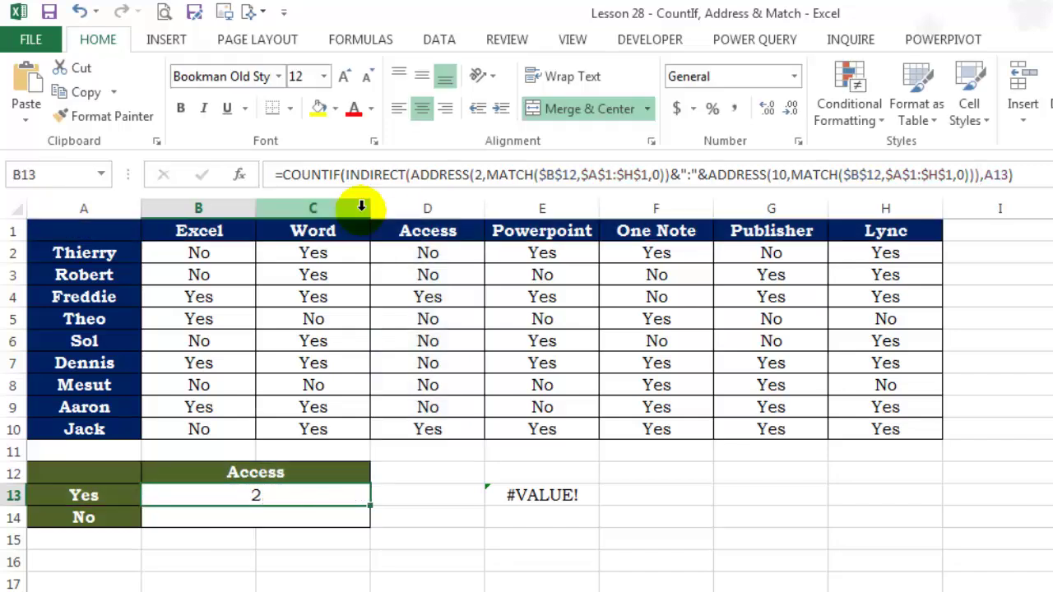
# Pick Excel in the B12 drop-down so B13 shows 4
pyautogui.click(363, 472)
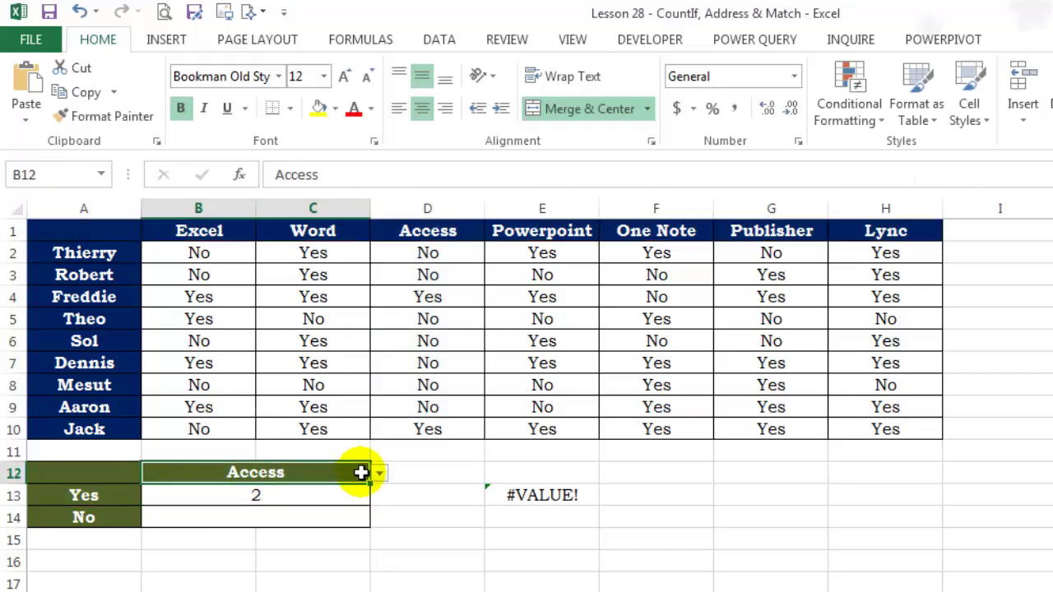
pyautogui.click(379, 474)
pyautogui.click(370, 491)
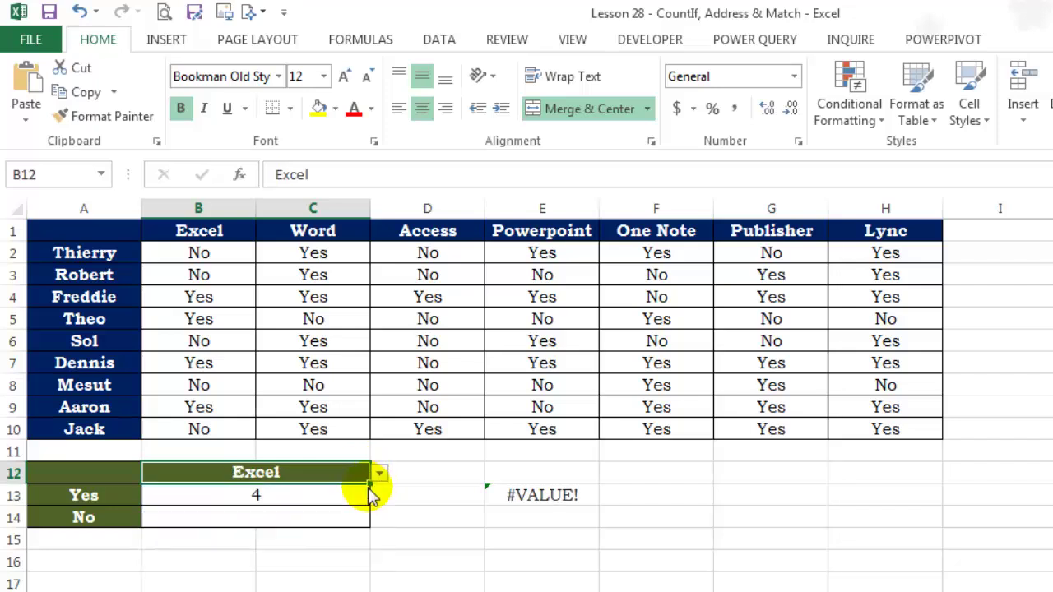